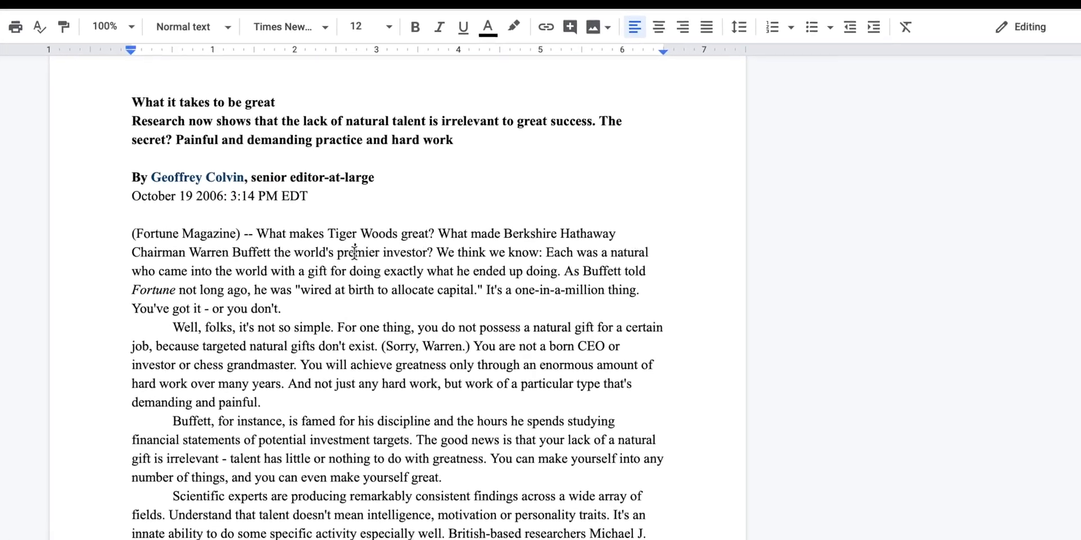
# Step: Underline the word 'premier' in the opening paragraph about Buffett
pyautogui.doubleClick(354, 236)
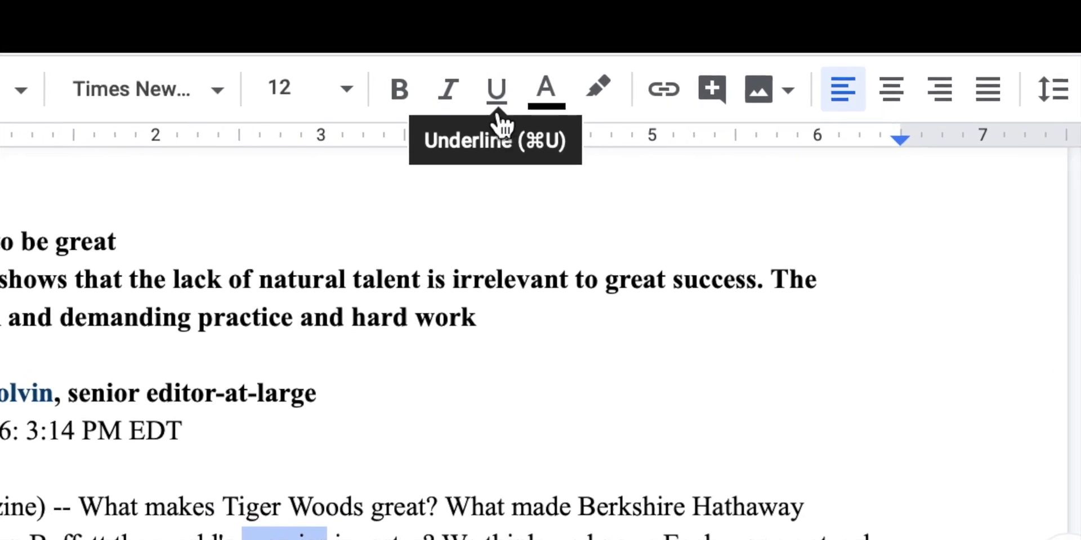
pyautogui.click(489, 78)
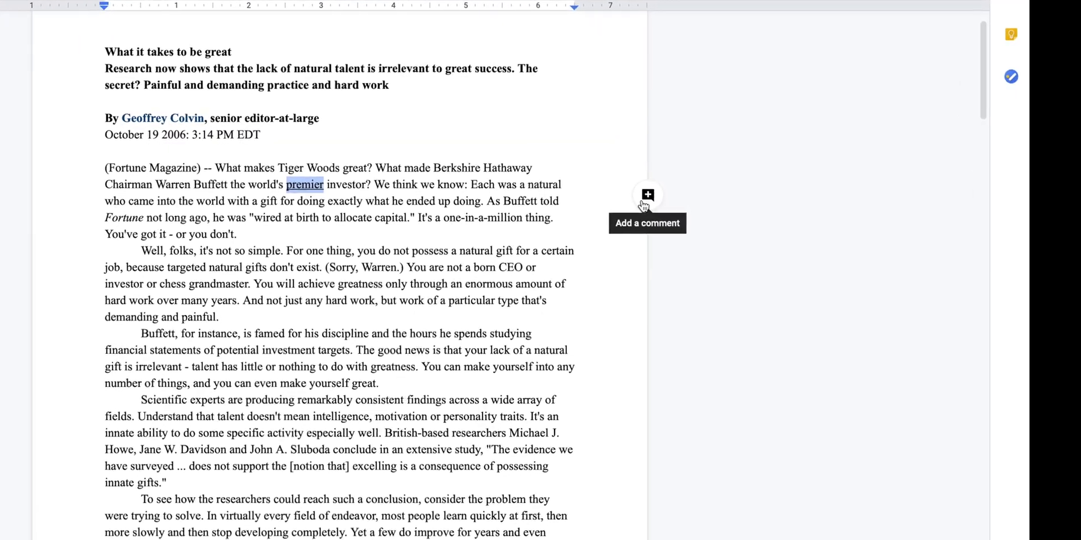
# Step: Comment on 'premier' with the definition 'Premier (Adj.): first in importance, order, or position; leading.'
pyautogui.click(649, 195)
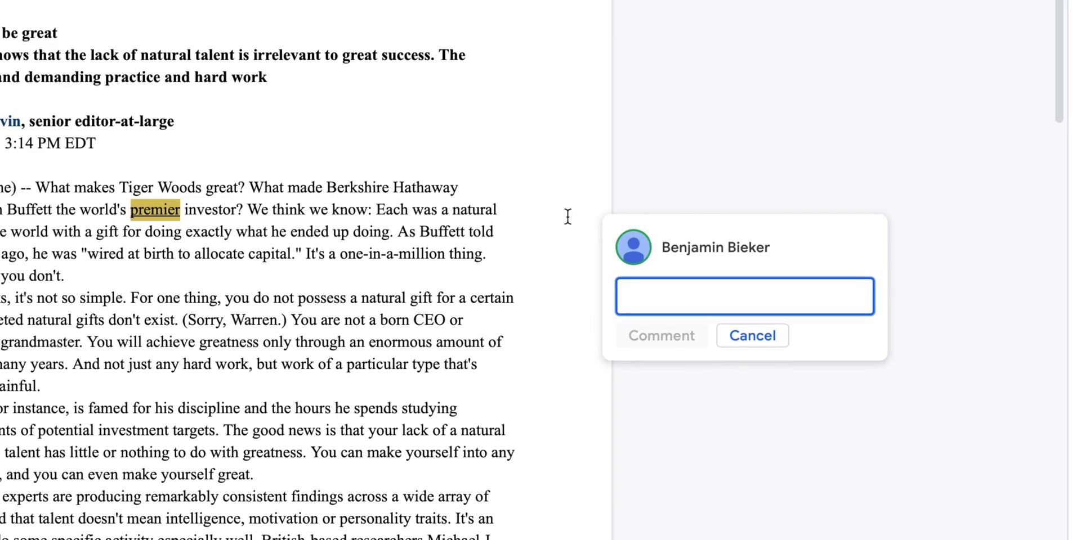
pyautogui.write('first in importance, order, or position; leading.')
pyautogui.hotkey('ctrl', 'Home')
pyautogui.write('Premier (Adj.):')
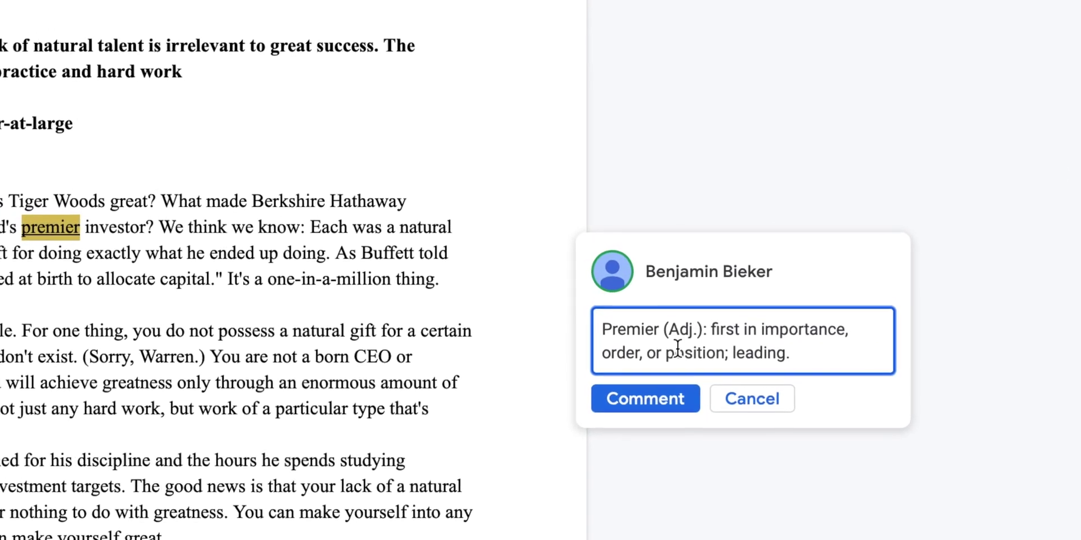
pyautogui.click(664, 403)
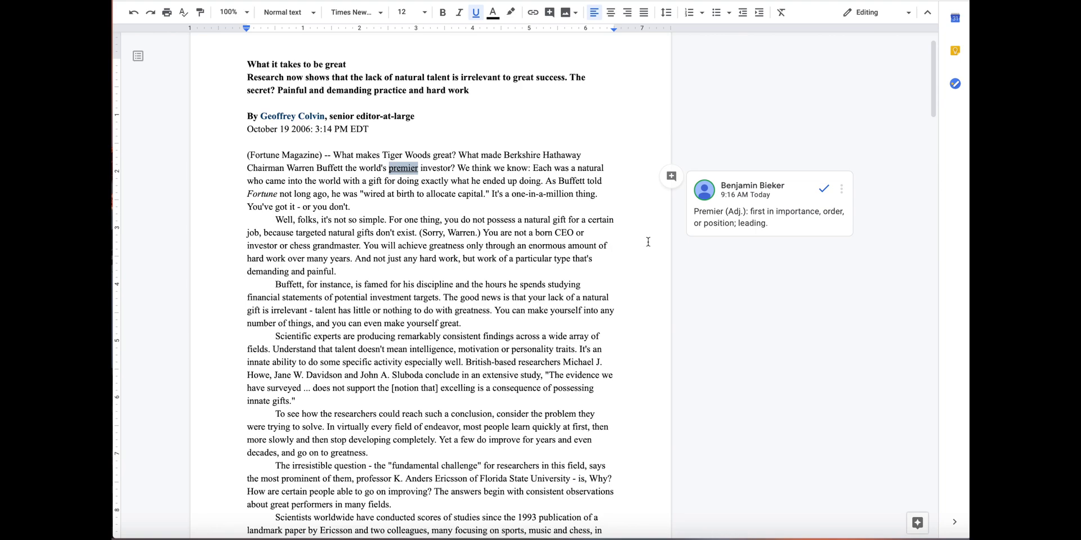
# Step: Color the sentences from 'The good news is' through 'make yourself great.' red
pyautogui.moveTo(443, 298); pyautogui.dragTo(467, 322)
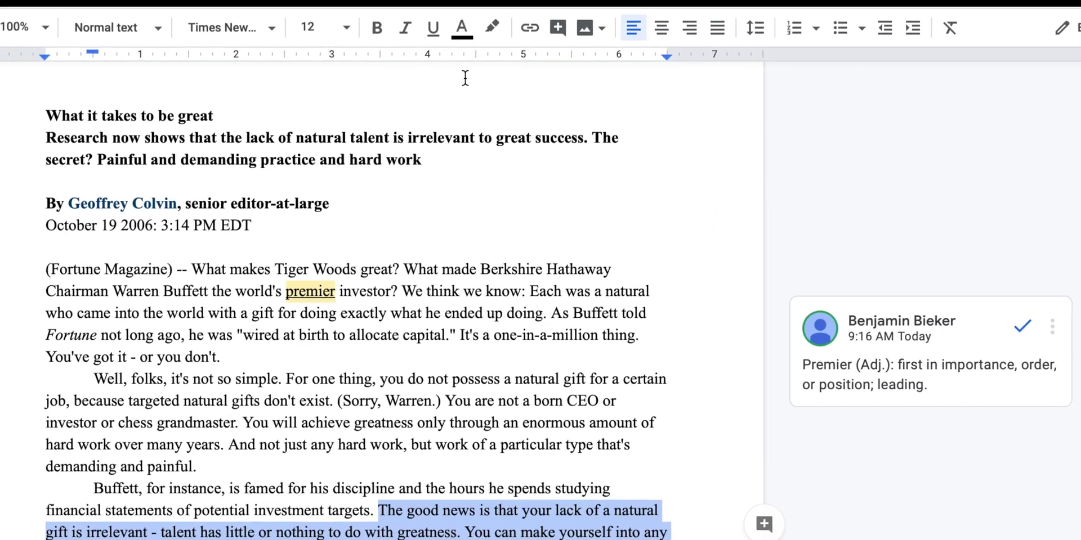
pyautogui.click(459, 29)
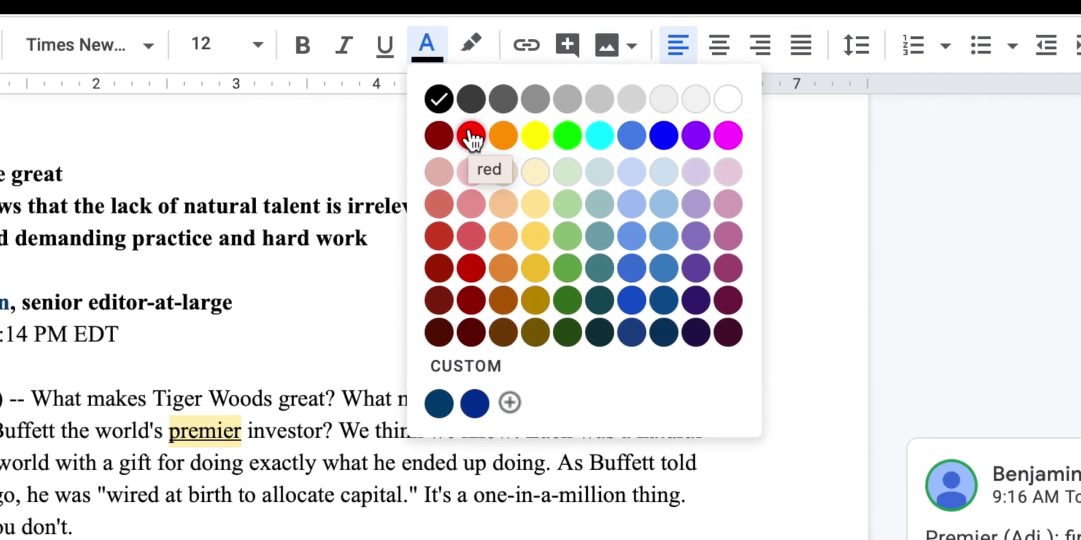
pyautogui.click(470, 137)
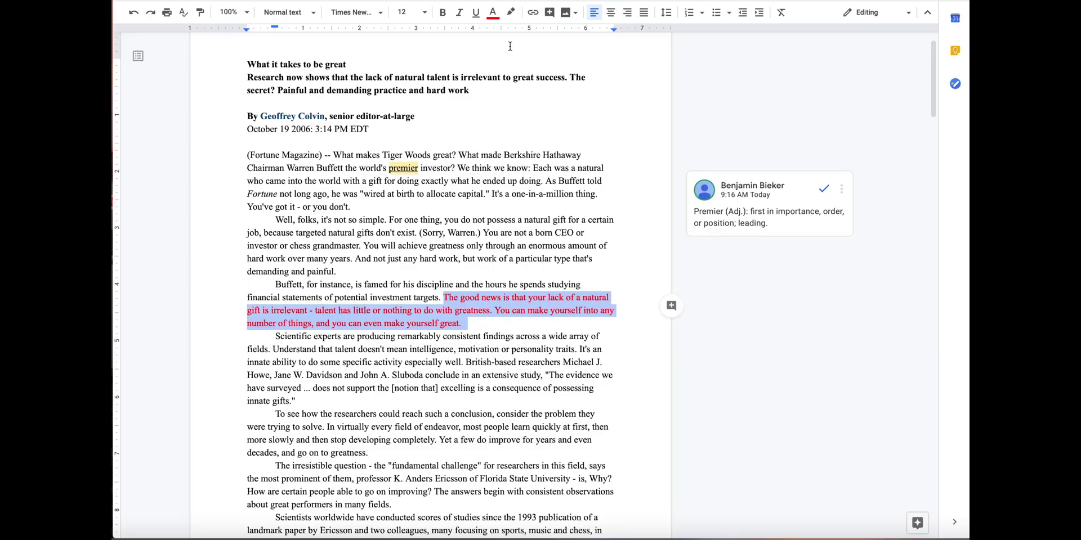
pyautogui.click(498, 182)
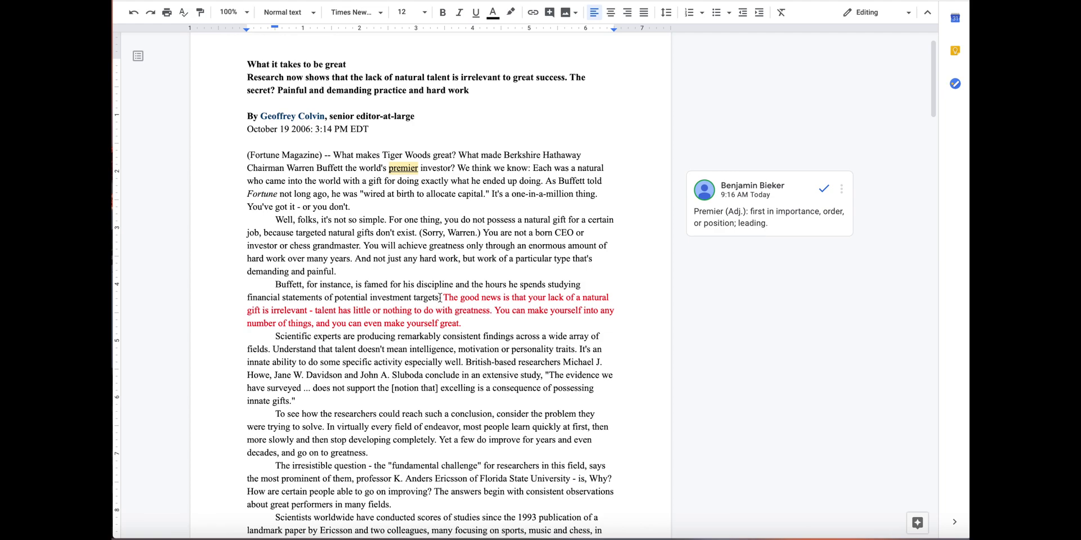
# Step: Comment 'Introductory Information' on the paragraphs from '(Fortune Magazine)' to 'investment targets.'
pyautogui.moveTo(439, 297); pyautogui.dragTo(241, 157)
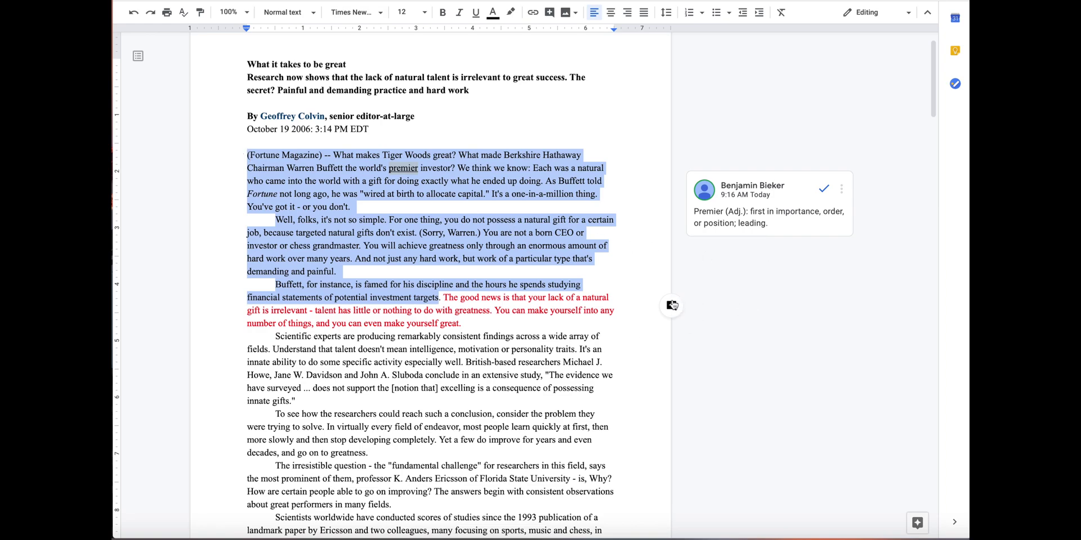
pyautogui.click(671, 306)
pyautogui.write('I')
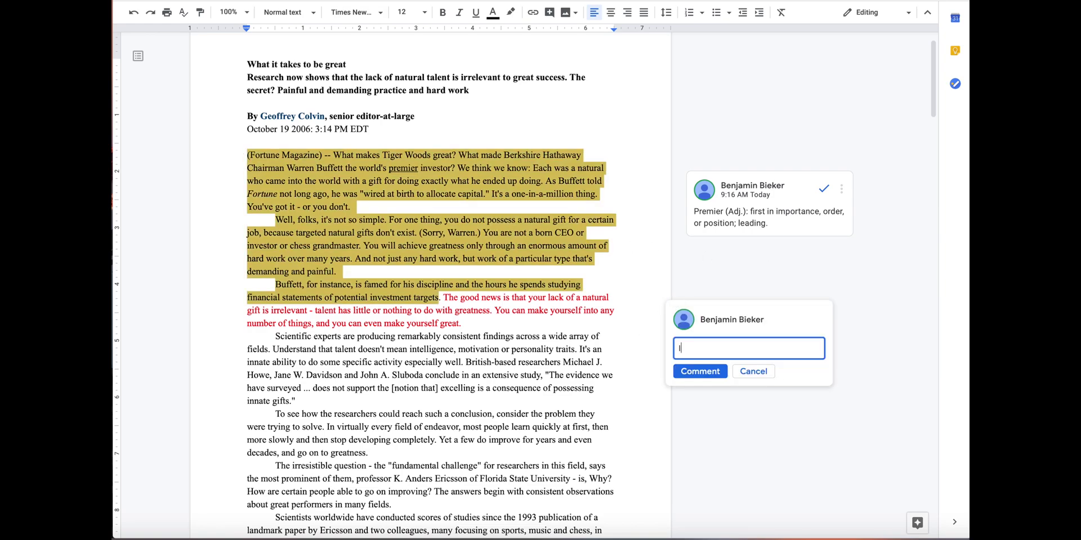
pyautogui.write('ntroductory Informatio')
pyautogui.write('n')
pyautogui.hotkey('ctrl', 'Return')
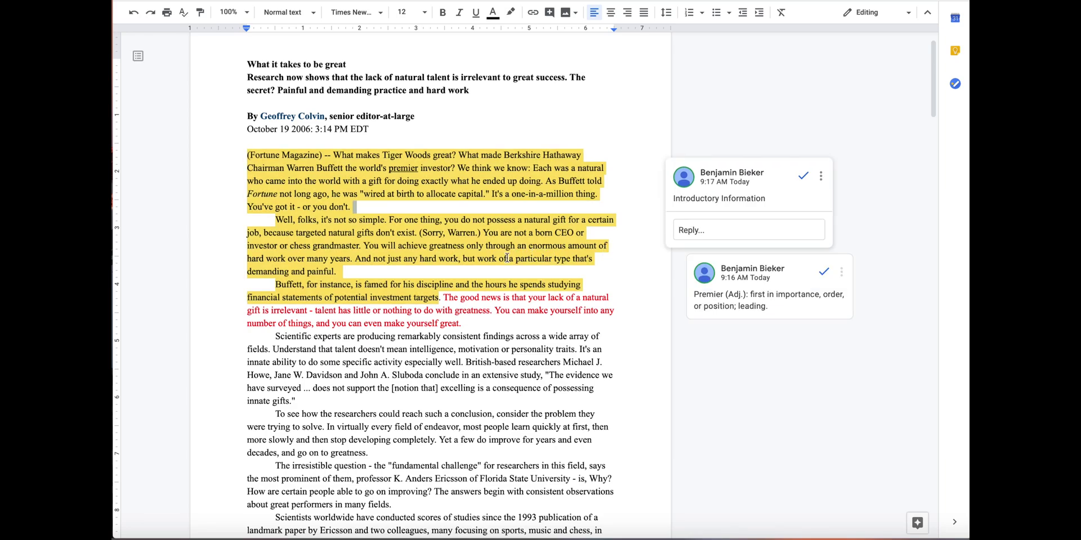
# Step: Highlight the sentence 'The first major conclusion is that nobody is great without work.' in yellow
pyautogui.scroll(-3, 469, 327)
pyautogui.scroll(-2, 469, 327)
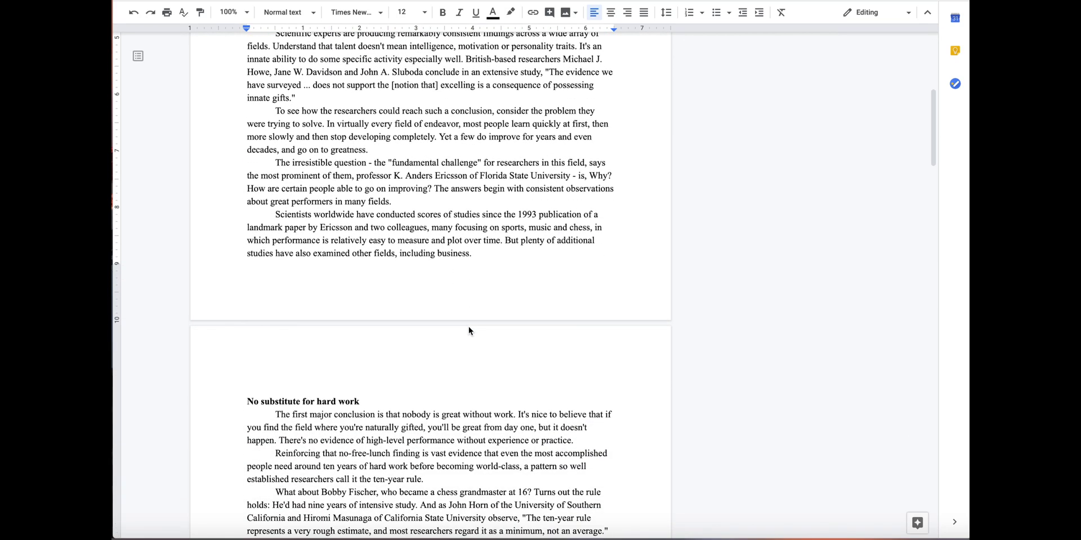
pyautogui.scroll(-2, 469, 327)
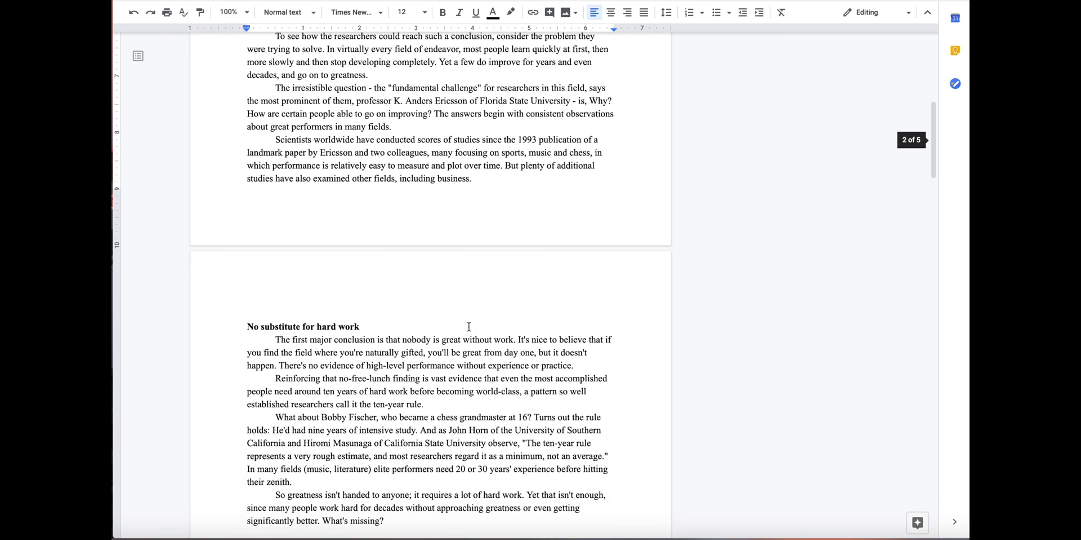
pyautogui.scroll(-1, 468, 327)
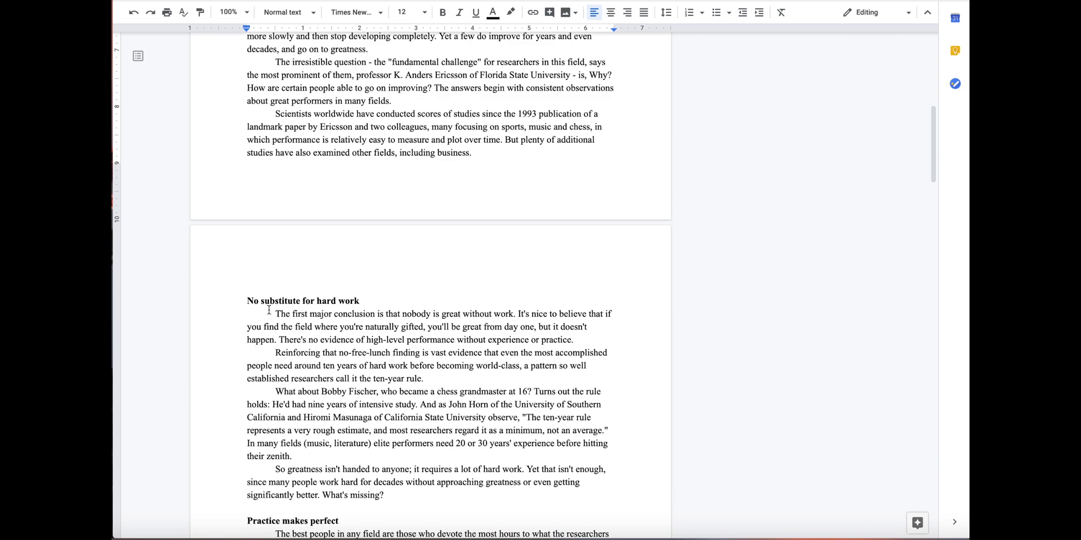
pyautogui.moveTo(275, 314); pyautogui.dragTo(516, 313)
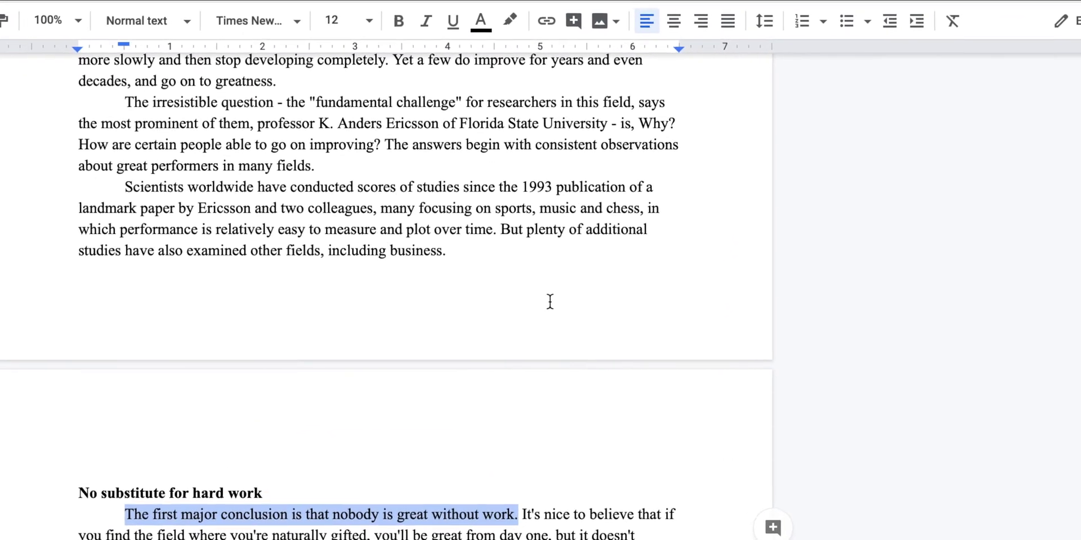
pyautogui.click(509, 33)
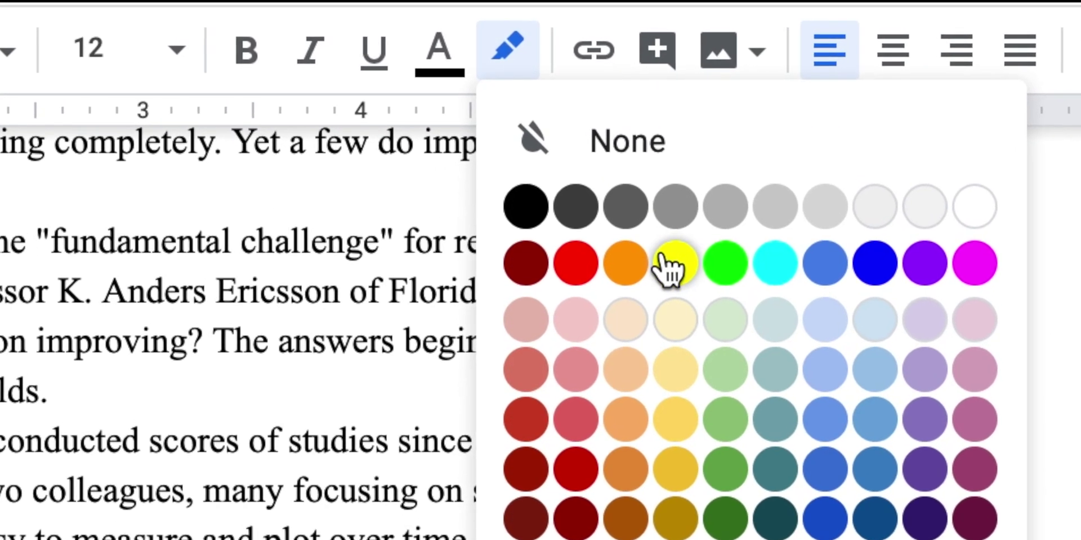
pyautogui.click(670, 264)
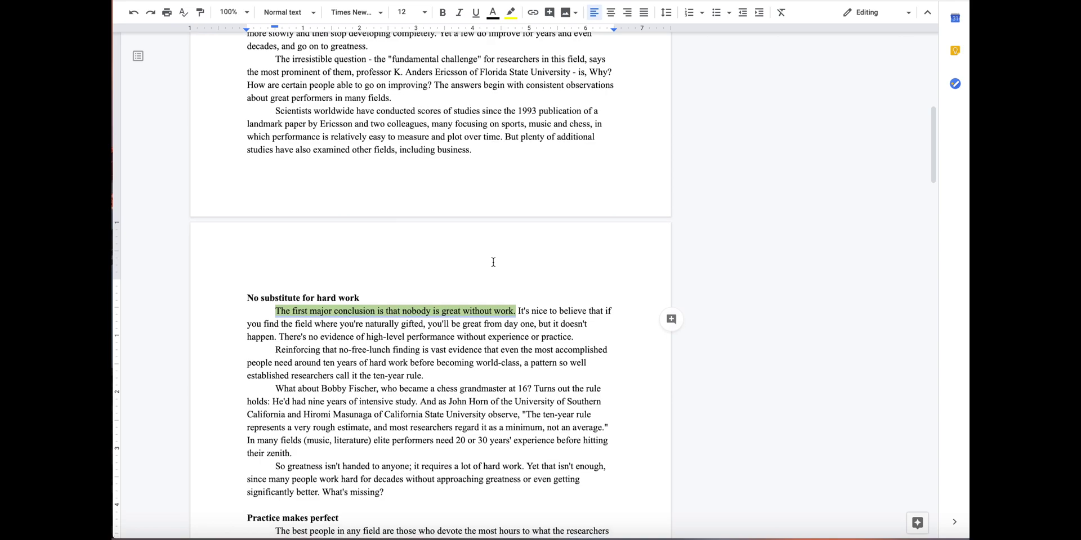
pyautogui.click(558, 351)
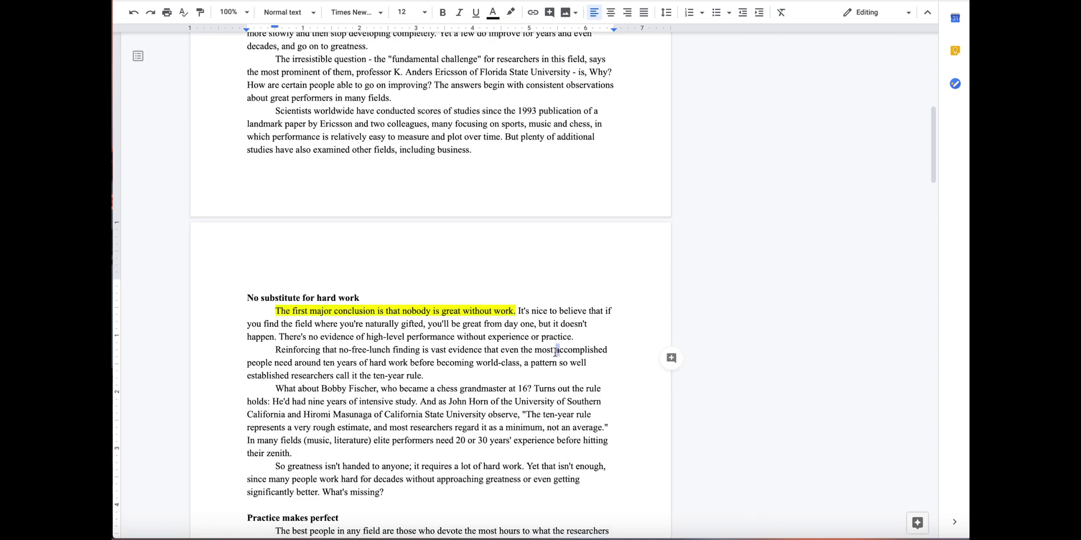
pyautogui.scroll(-3, 555, 352)
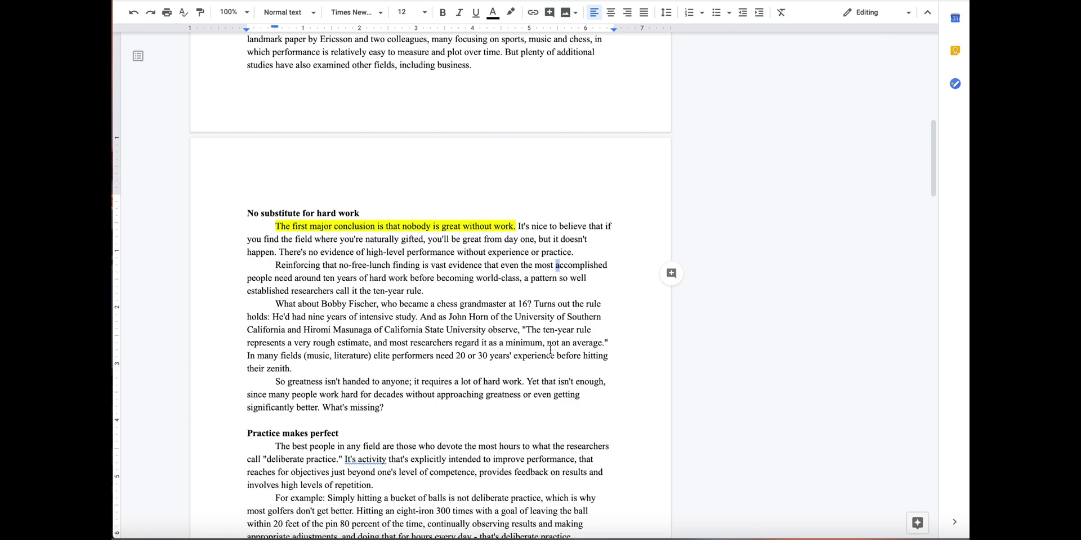
# Step: Comment on the Bobby Fischer paragraph that the 10 year rule means ten years' minimum practice
pyautogui.moveTo(305, 369); pyautogui.dragTo(274, 308)
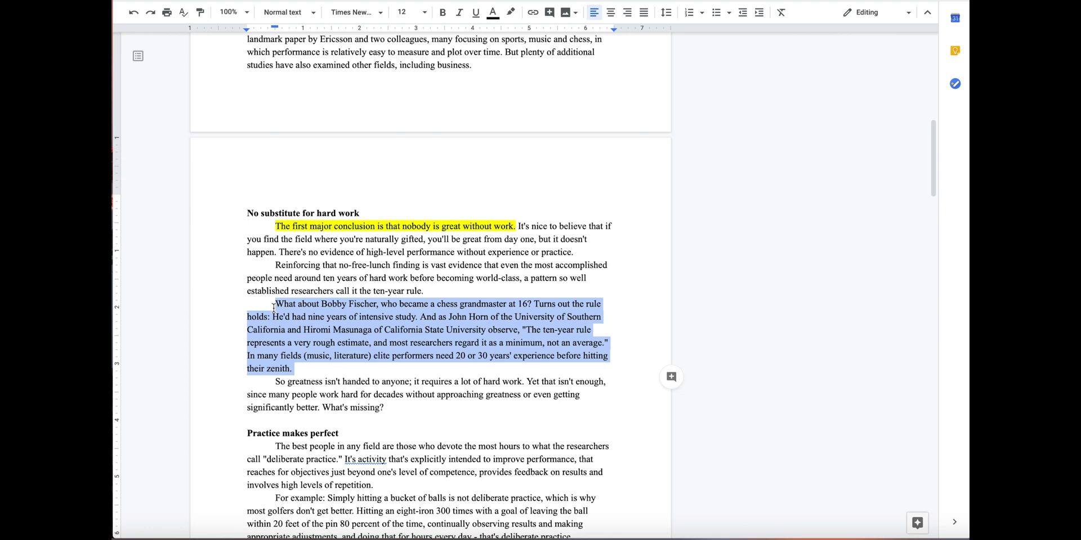
pyautogui.click(671, 377)
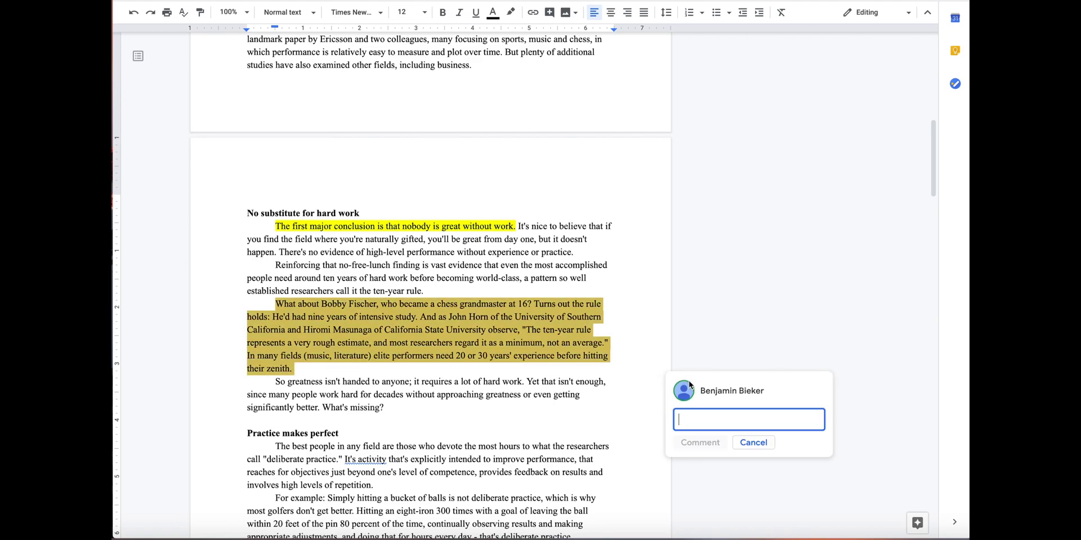
pyautogui.write('The ')
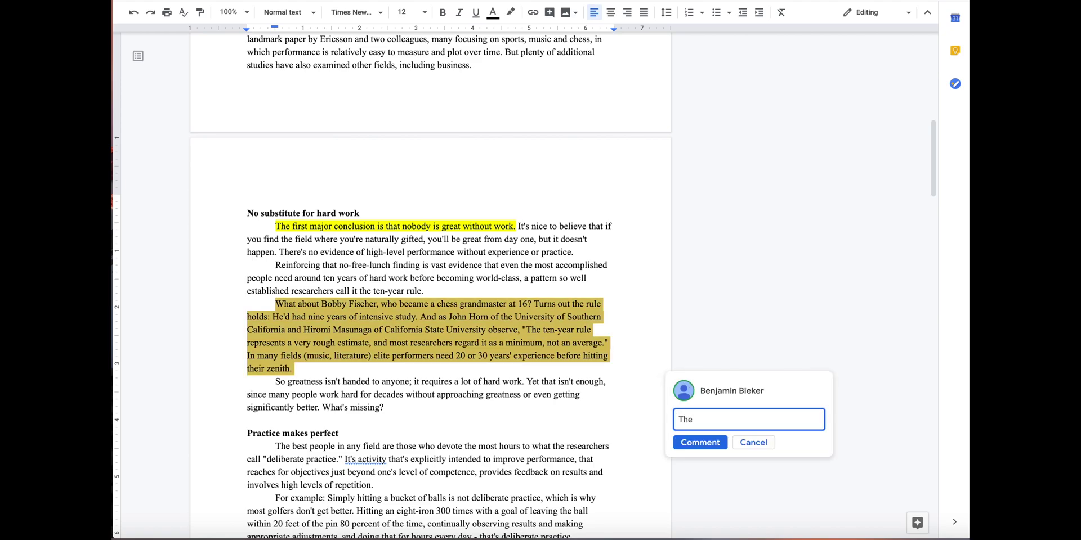
pyautogui.write('10 year rule means people')
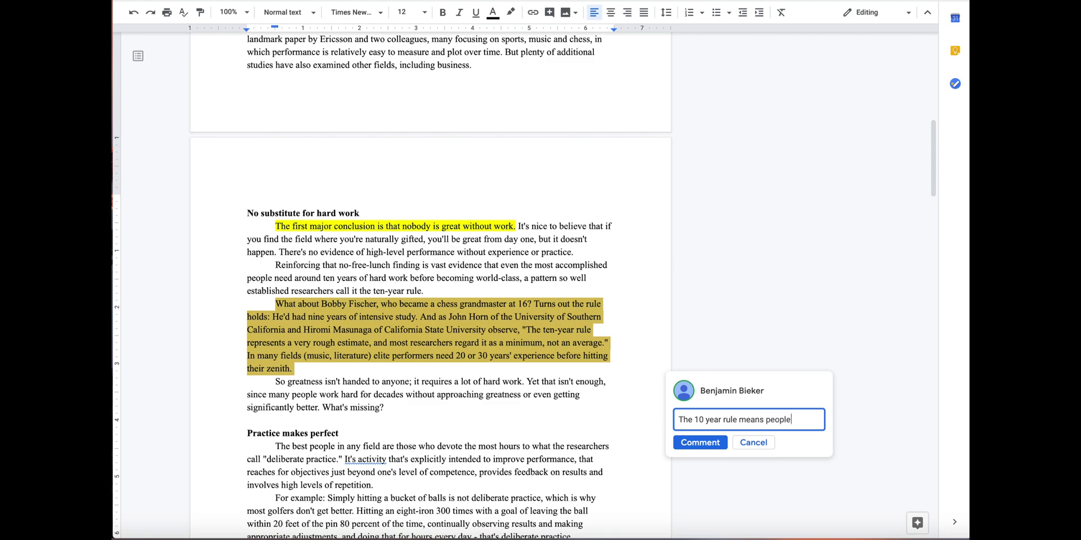
pyautogui.write(' need a minimu')
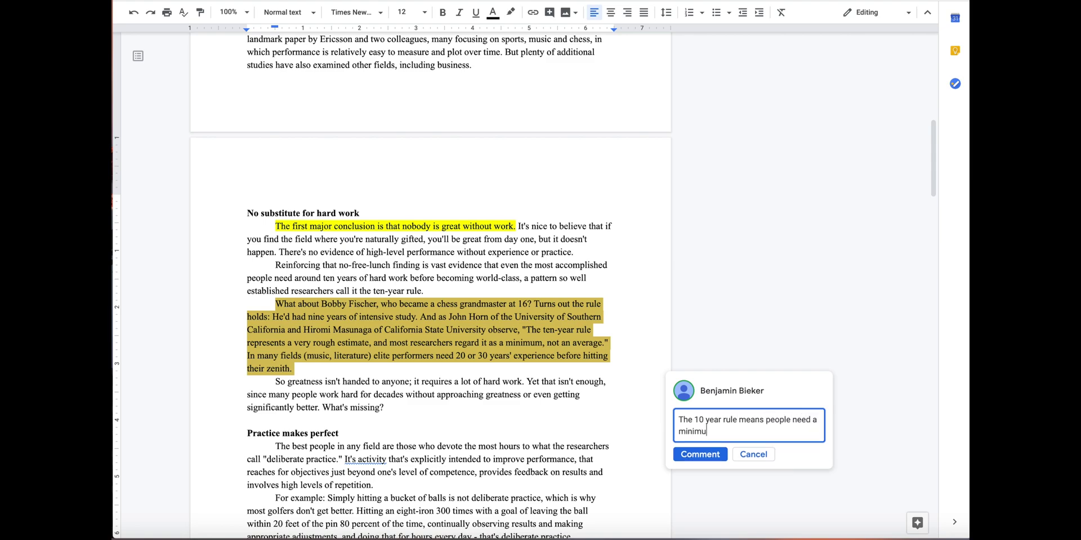
pyautogui.write('m of ten years of practice to rea')
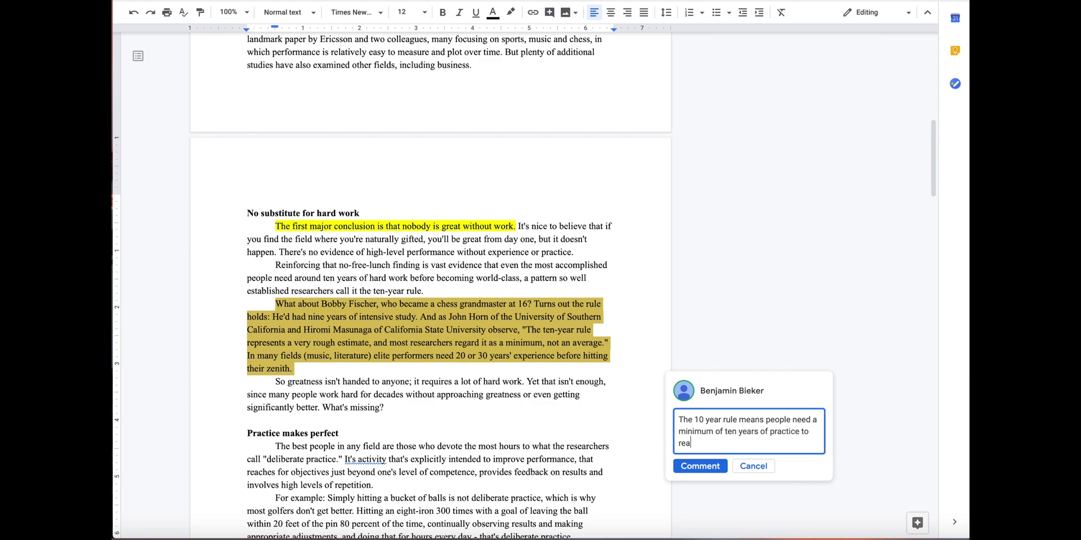
pyautogui.write('ch greatness.')
pyautogui.click(715, 466)
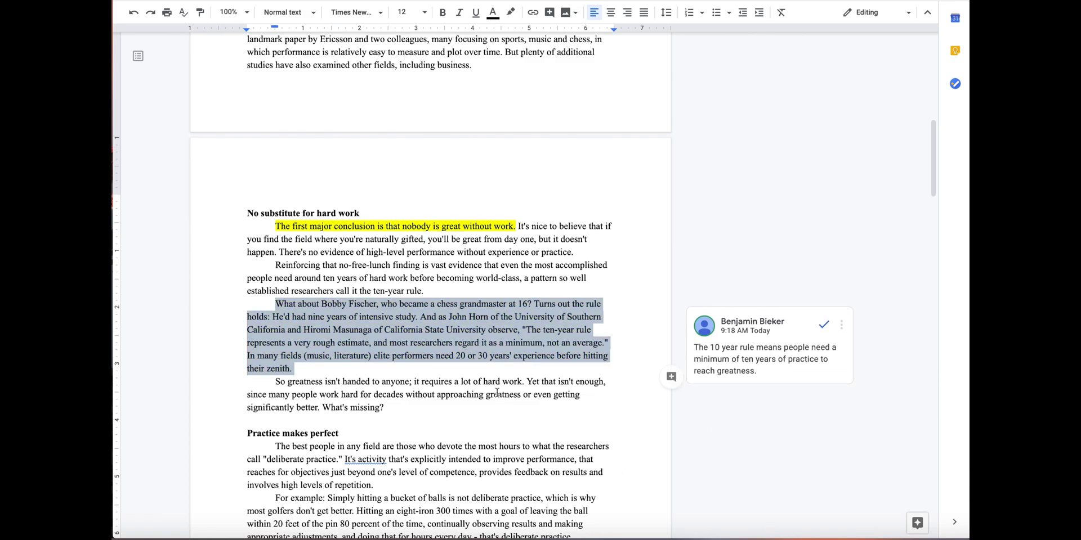
pyautogui.click(484, 348)
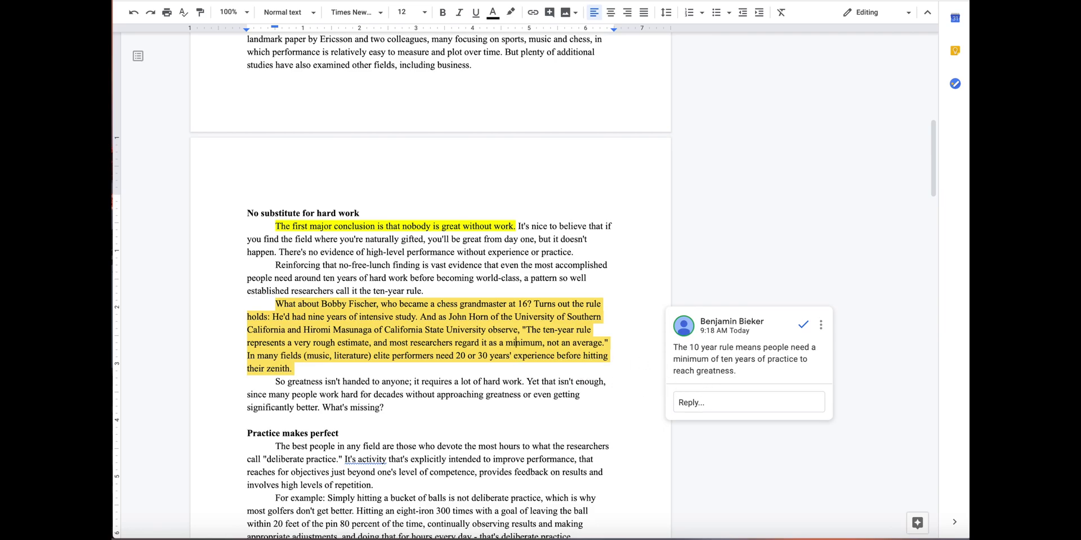
# Step: Comment 'Conclusion Information' on the Why? paragraphs from 'For most people' to 'to everyone.'
pyautogui.scroll(-20, 515, 342)
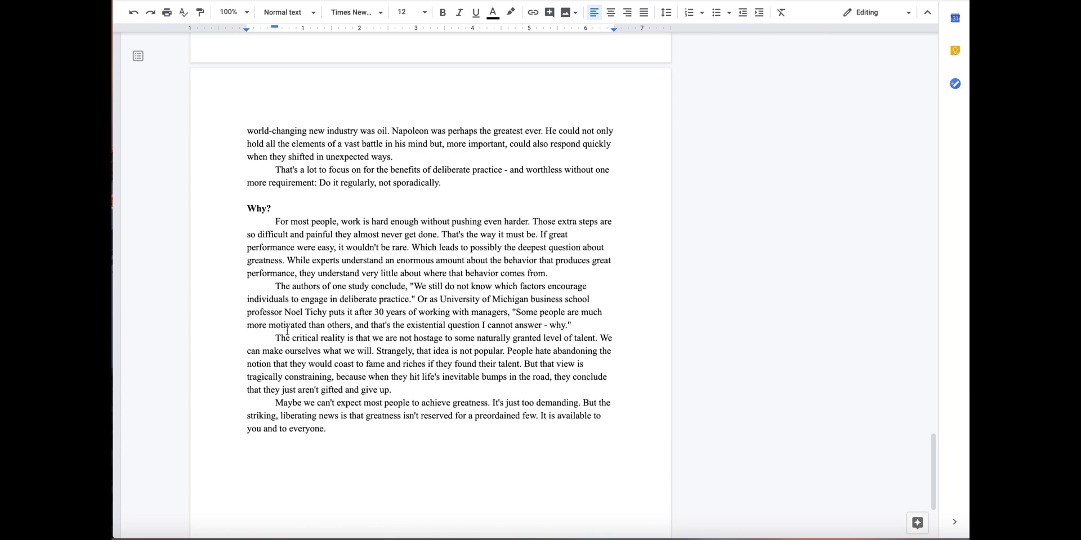
pyautogui.moveTo(335, 435); pyautogui.dragTo(267, 223)
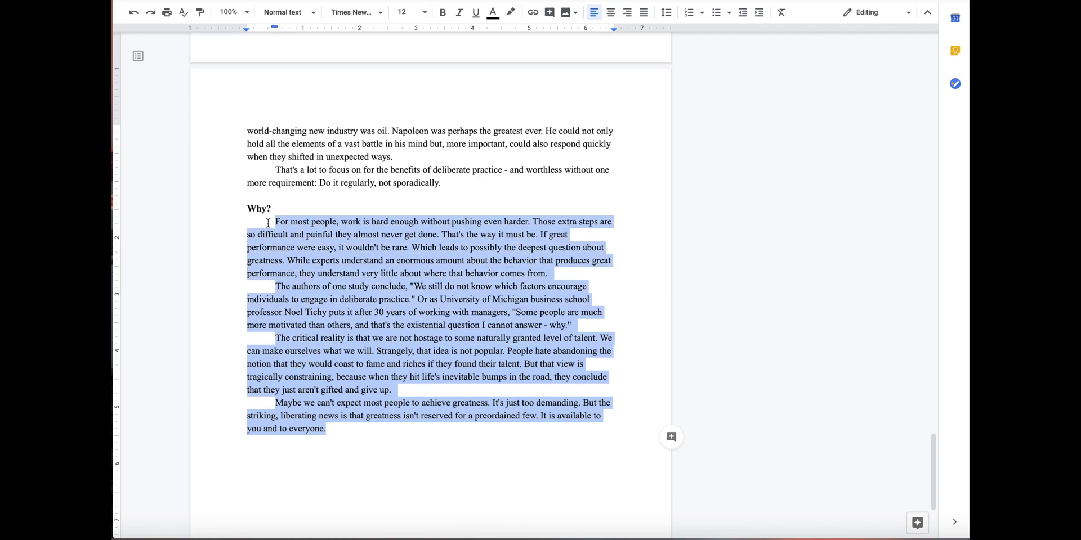
pyautogui.click(671, 438)
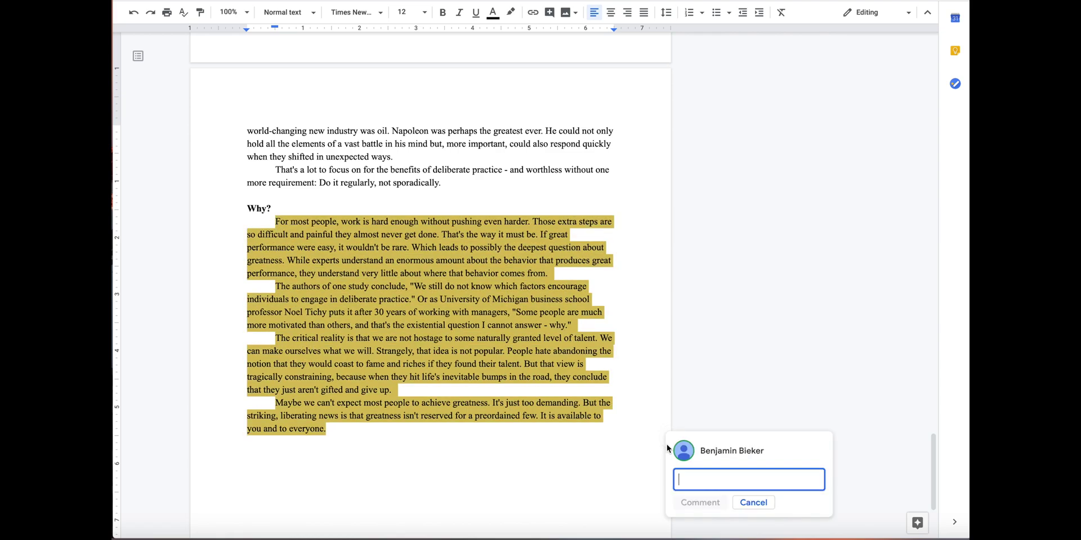
pyautogui.write('Conc')
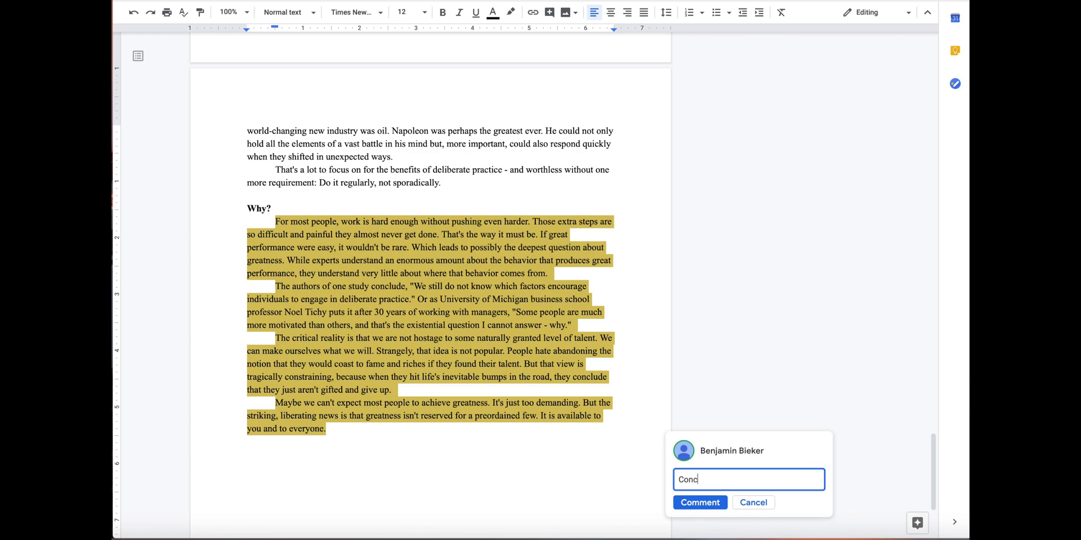
pyautogui.write('lusion Information')
pyautogui.click(698, 504)
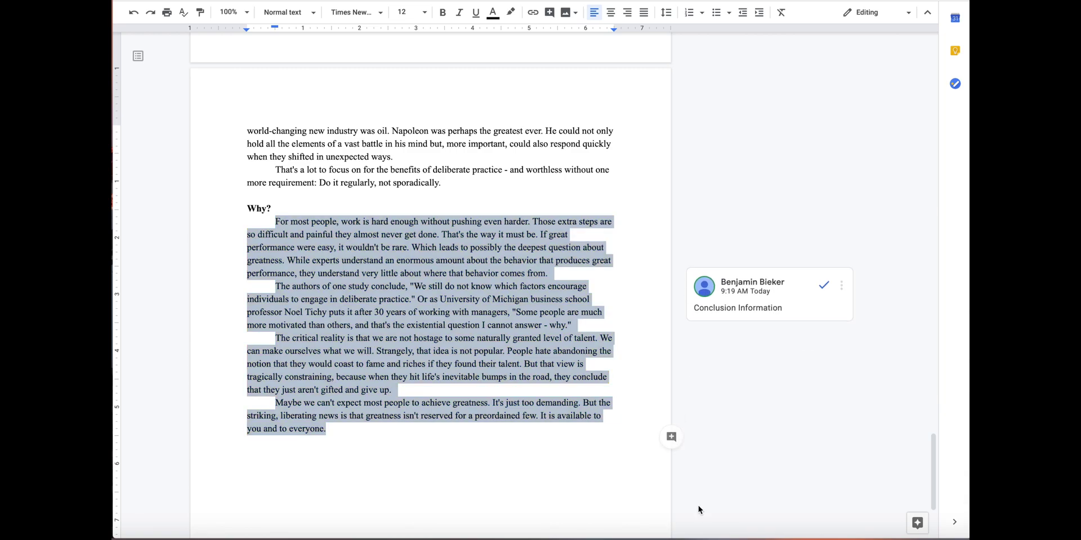